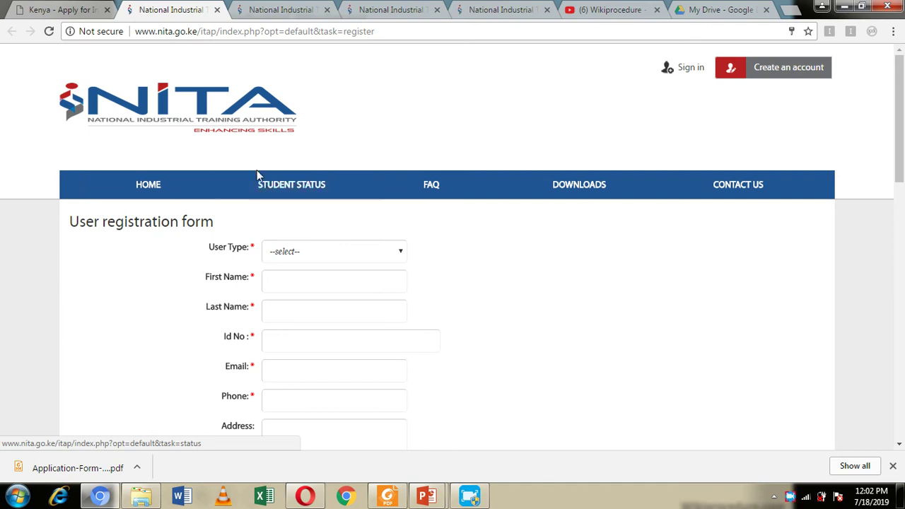
Set the registration form's User Type to Student.
{"action": "scroll", "coordinate": [401, 181], "scroll_direction": "down", "scroll_amount": 1}
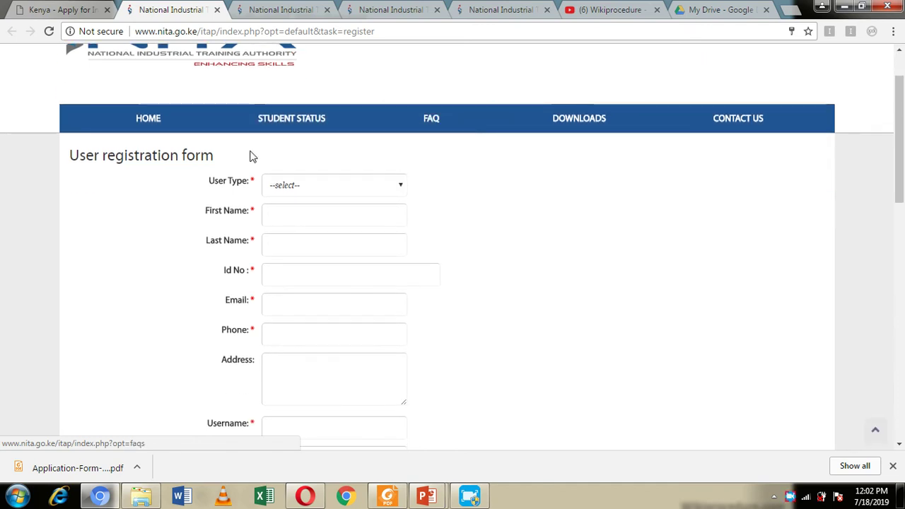
{"action": "scroll", "coordinate": [446, 162], "scroll_direction": "down", "scroll_amount": 1}
{"action": "scroll", "coordinate": [446, 161], "scroll_direction": "down", "scroll_amount": 1}
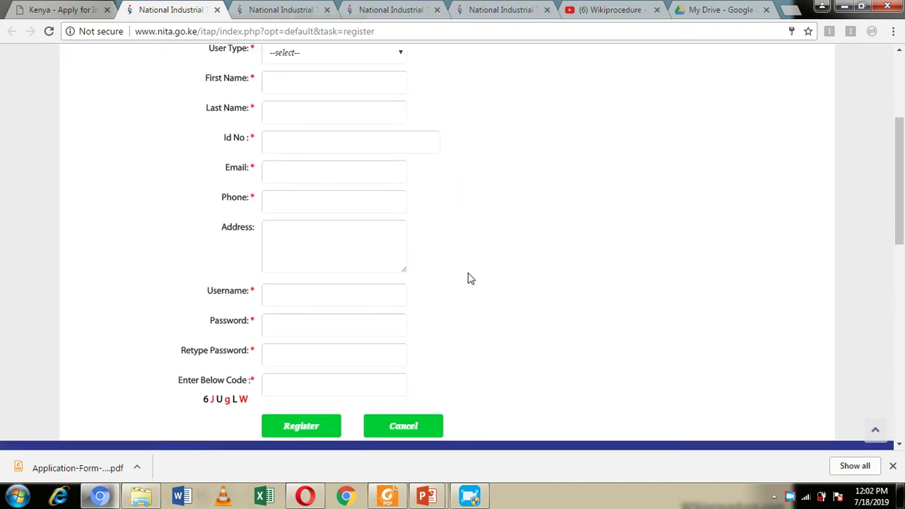
{"action": "scroll", "coordinate": [197, 319], "scroll_direction": "up", "scroll_amount": 2}
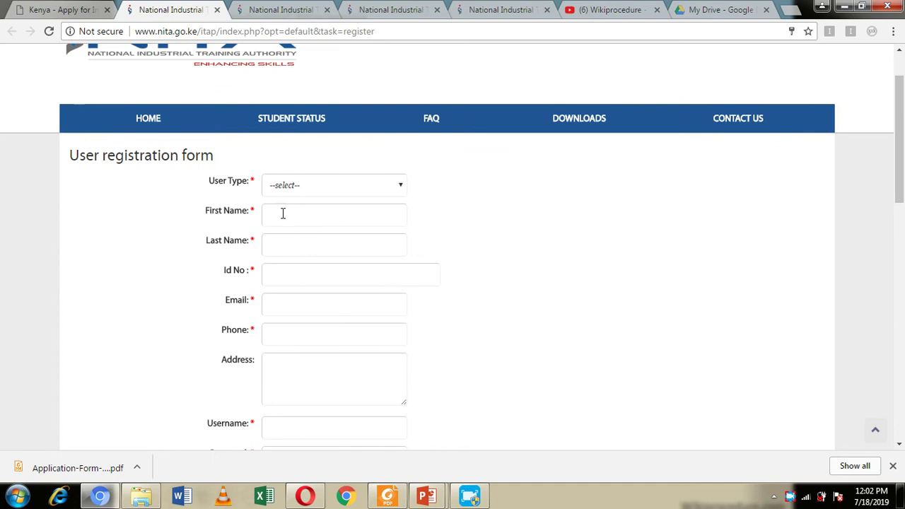
{"action": "left_click", "coordinate": [399, 186]}
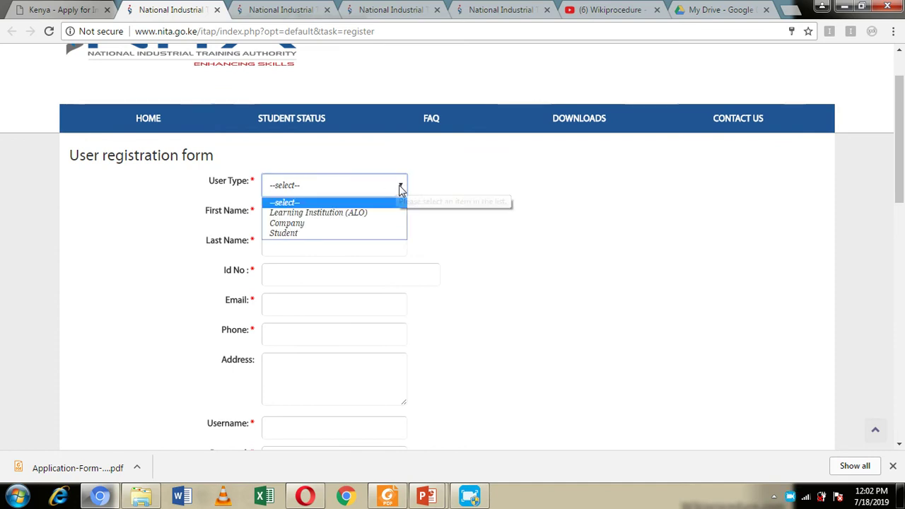
{"action": "left_click", "coordinate": [365, 235]}
Enter a sample first name, a placeholder ID number and the start of an email address.
{"action": "left_click", "coordinate": [330, 217]}
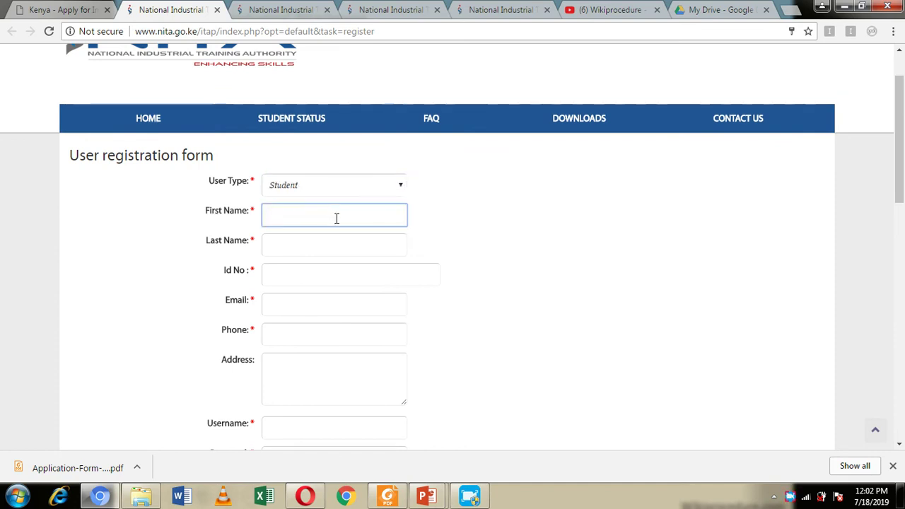
{"action": "type", "text": "WIKI"}
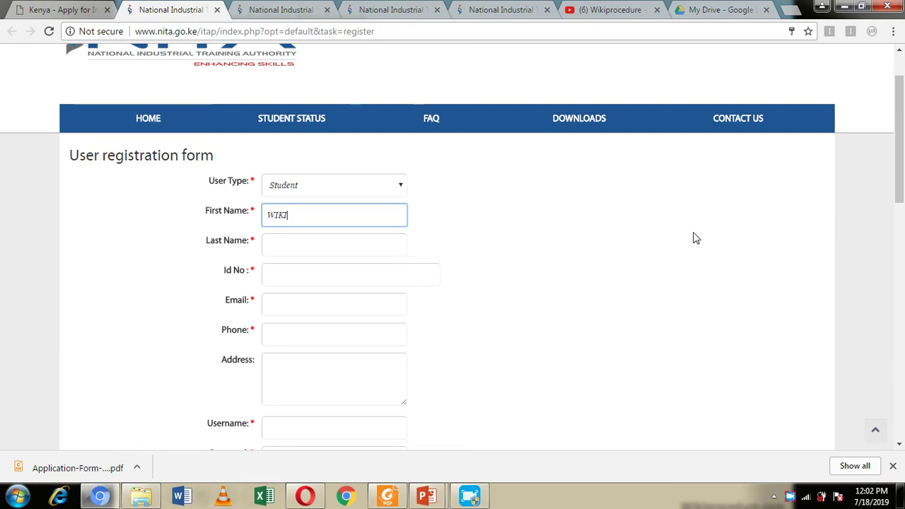
{"action": "left_click", "coordinate": [332, 253]}
{"action": "left_click", "coordinate": [331, 280]}
{"action": "type", "text": "11111"}
{"action": "left_click", "coordinate": [298, 304]}
{"action": "type", "text": "WIK"}
{"action": "scroll", "coordinate": [303, 304], "scroll_direction": "down", "scroll_amount": 1}
{"action": "scroll", "coordinate": [302, 290], "scroll_direction": "down", "scroll_amount": 1}
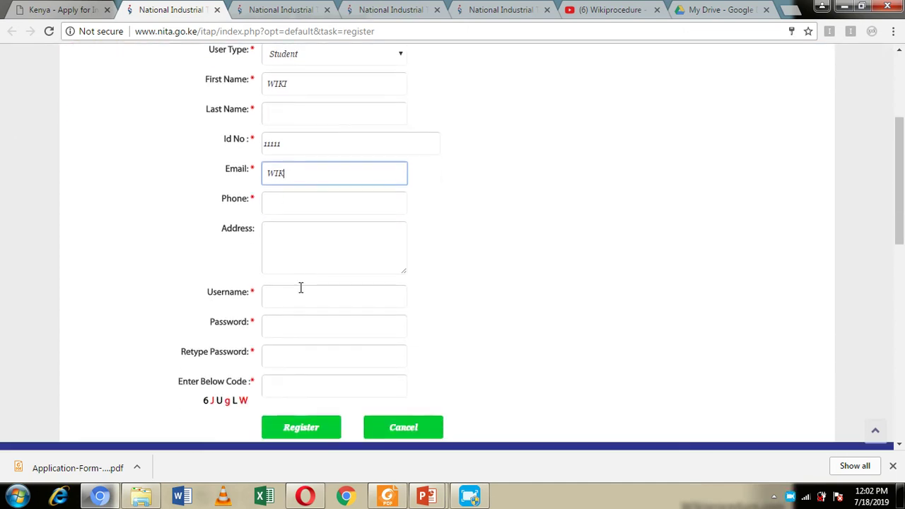
{"action": "scroll", "coordinate": [287, 293], "scroll_direction": "down", "scroll_amount": 1}
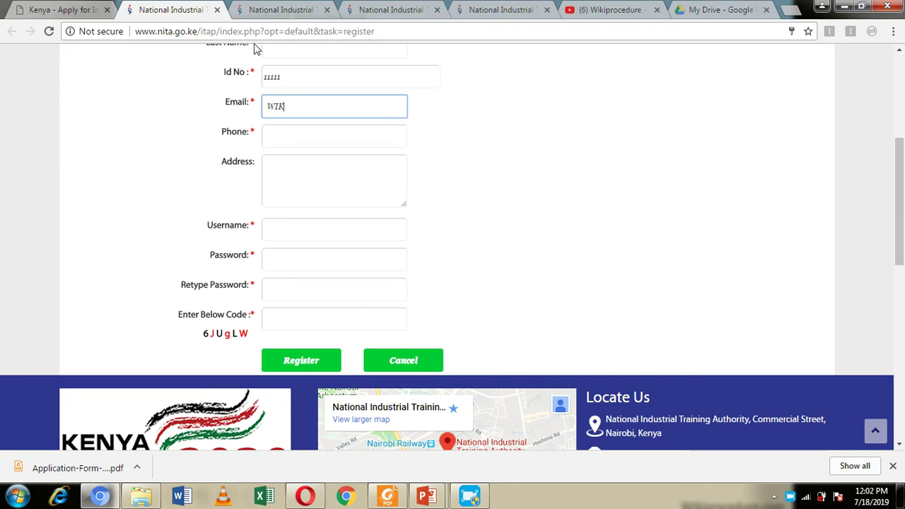
Sign in to the student account from the registration page.
{"action": "left_click", "coordinate": [273, 9]}
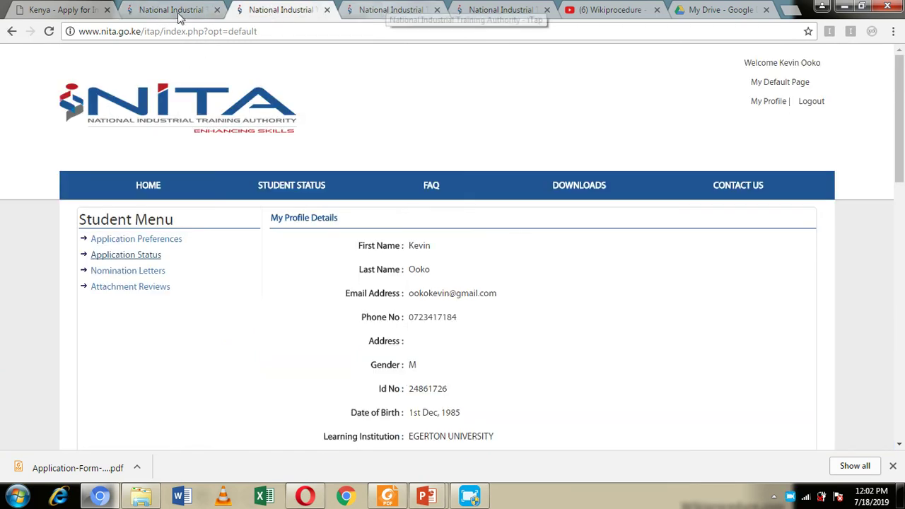
{"action": "left_click", "coordinate": [159, 5]}
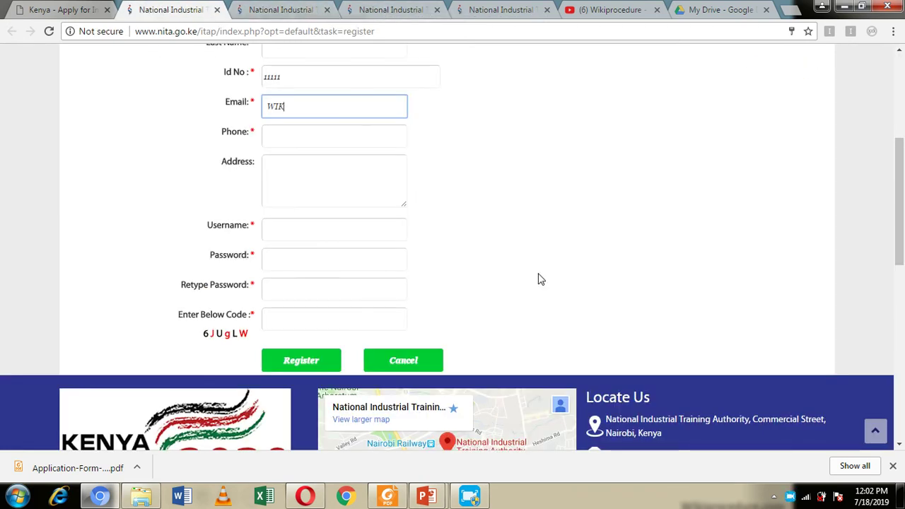
{"action": "scroll", "coordinate": [519, 271], "scroll_direction": "up", "scroll_amount": 4}
{"action": "left_click", "coordinate": [691, 69]}
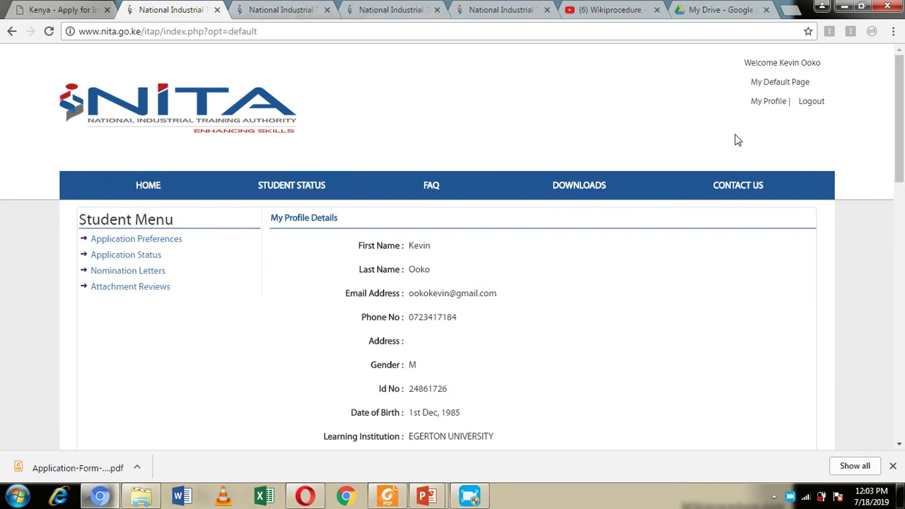
Scroll through the personal, institution, course and registration details on My Profile Details.
{"action": "scroll", "coordinate": [418, 185], "scroll_direction": "down", "scroll_amount": 3}
{"action": "scroll", "coordinate": [414, 191], "scroll_direction": "up", "scroll_amount": 3}
{"action": "scroll", "coordinate": [418, 191], "scroll_direction": "down", "scroll_amount": 1}
{"action": "scroll", "coordinate": [420, 196], "scroll_direction": "up", "scroll_amount": 1}
{"action": "scroll", "coordinate": [408, 213], "scroll_direction": "down", "scroll_amount": 3}
{"action": "scroll", "coordinate": [404, 212], "scroll_direction": "up", "scroll_amount": 3}
{"action": "scroll", "coordinate": [403, 215], "scroll_direction": "down", "scroll_amount": 3}
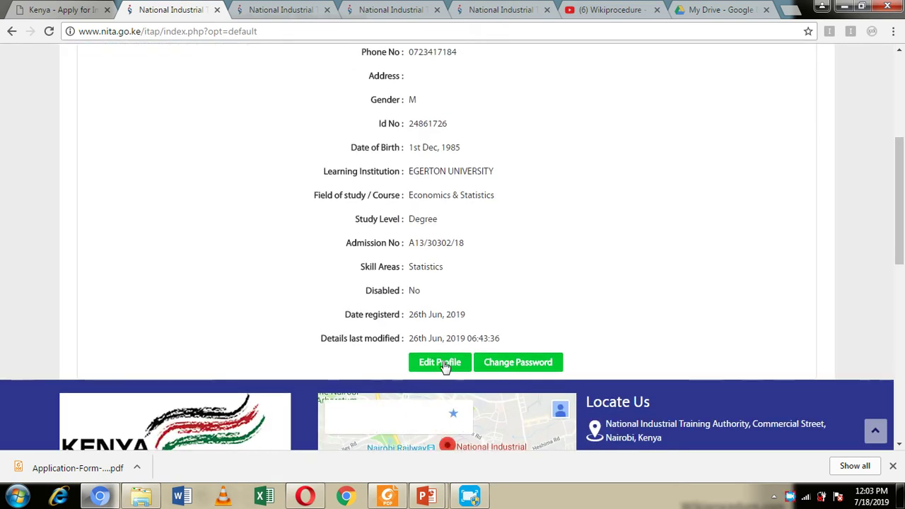
{"action": "scroll", "coordinate": [453, 359], "scroll_direction": "down", "scroll_amount": 1}
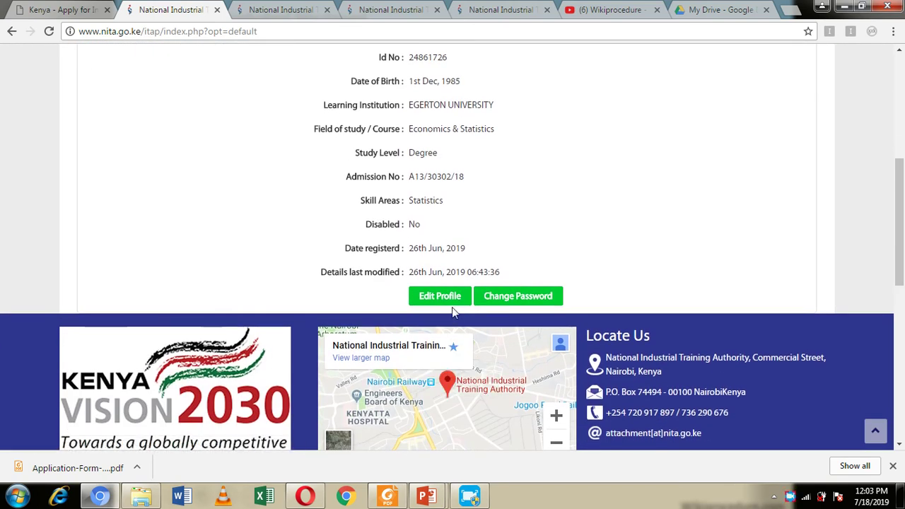
{"action": "scroll", "coordinate": [452, 307], "scroll_direction": "down", "scroll_amount": 2}
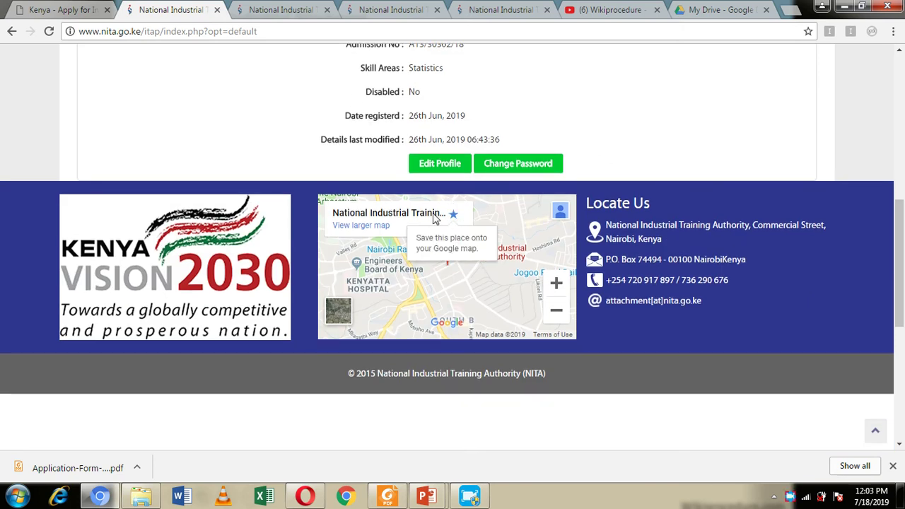
{"action": "scroll", "coordinate": [442, 92], "scroll_direction": "up", "scroll_amount": 7}
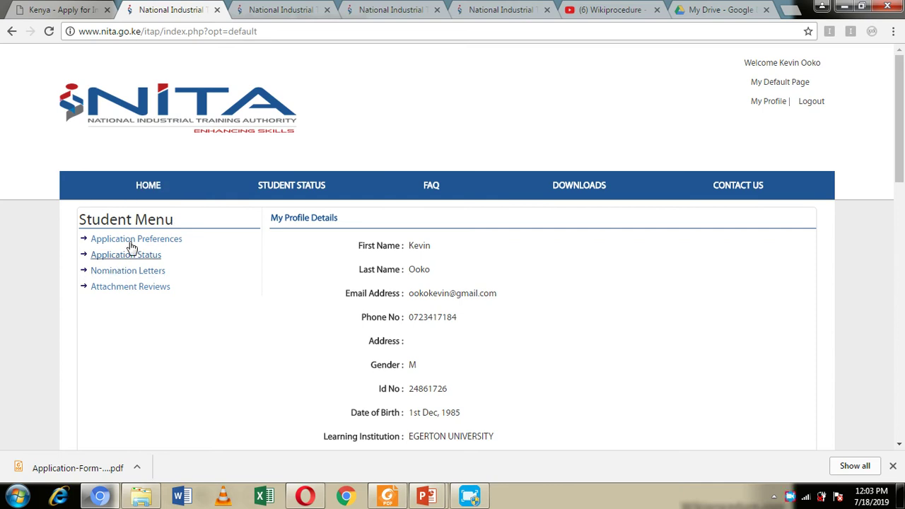
Open Application Preferences and keep quarter 3rd (Jan-Mar) with towns Nairobi, Kisumu and Mombasa.
{"action": "left_click", "coordinate": [138, 244]}
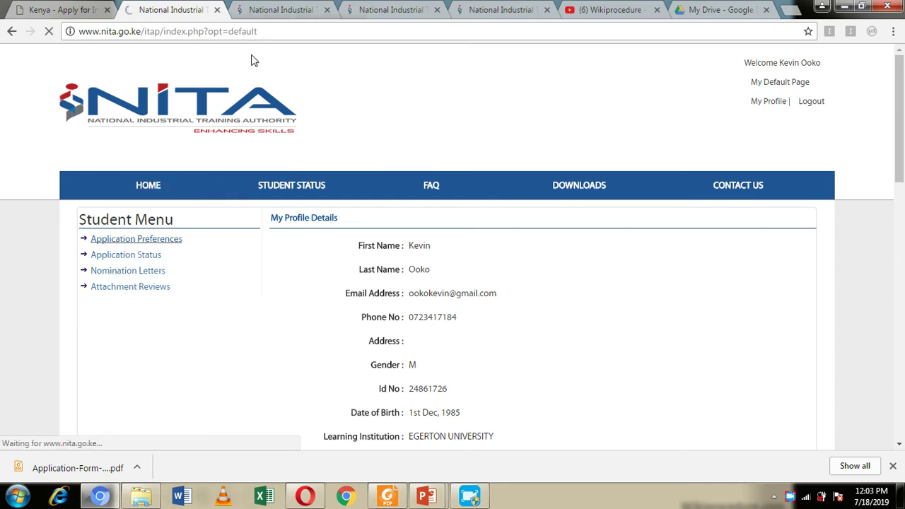
{"action": "left_click", "coordinate": [292, 9]}
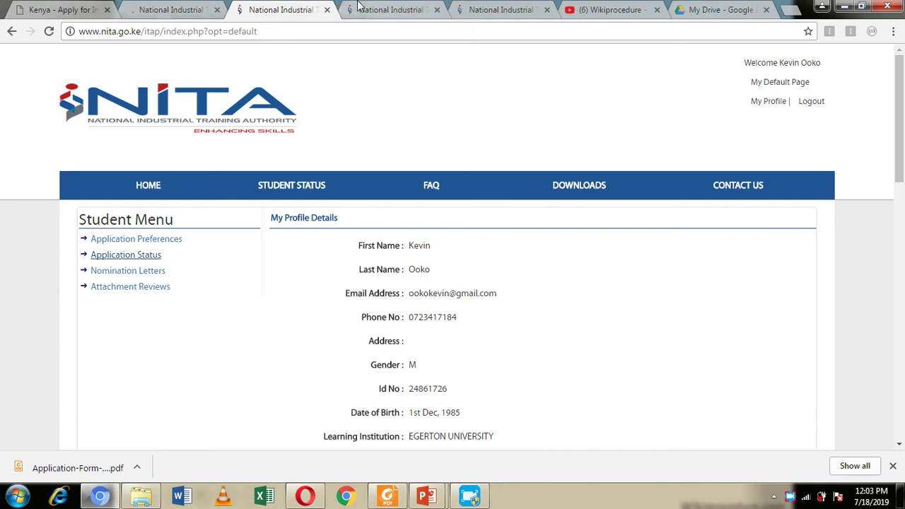
{"action": "left_click", "coordinate": [358, 10]}
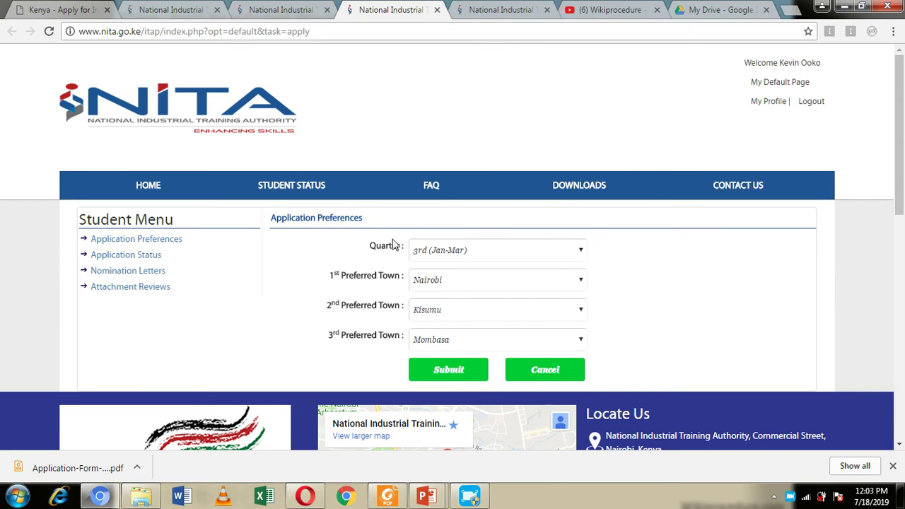
{"action": "left_click", "coordinate": [583, 253]}
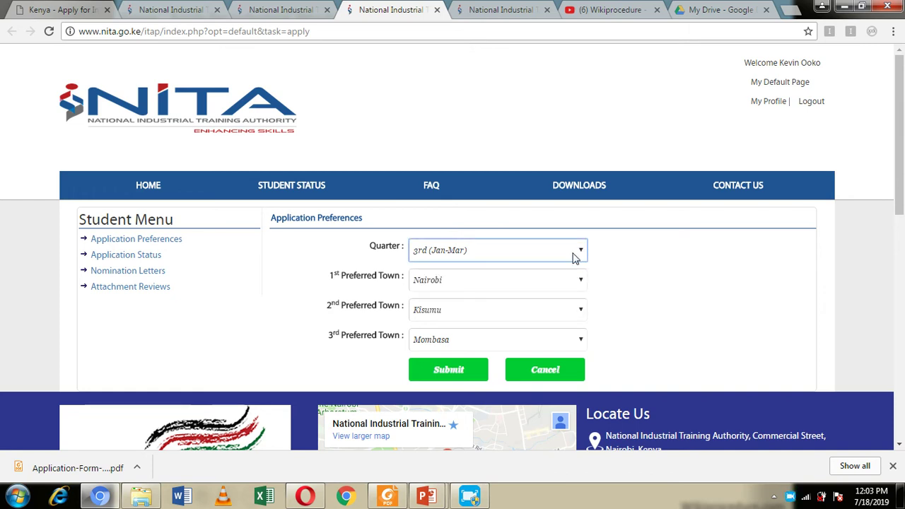
{"action": "left_click", "coordinate": [577, 256]}
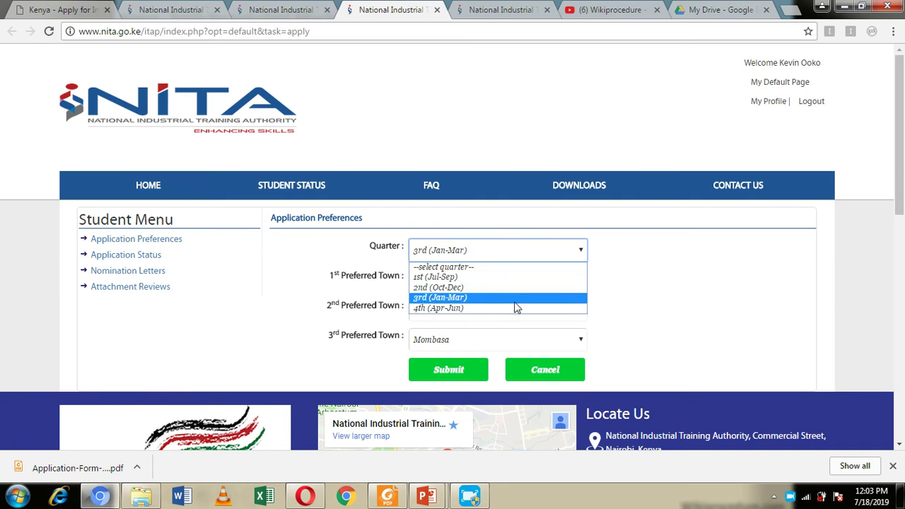
{"action": "left_click", "coordinate": [355, 256]}
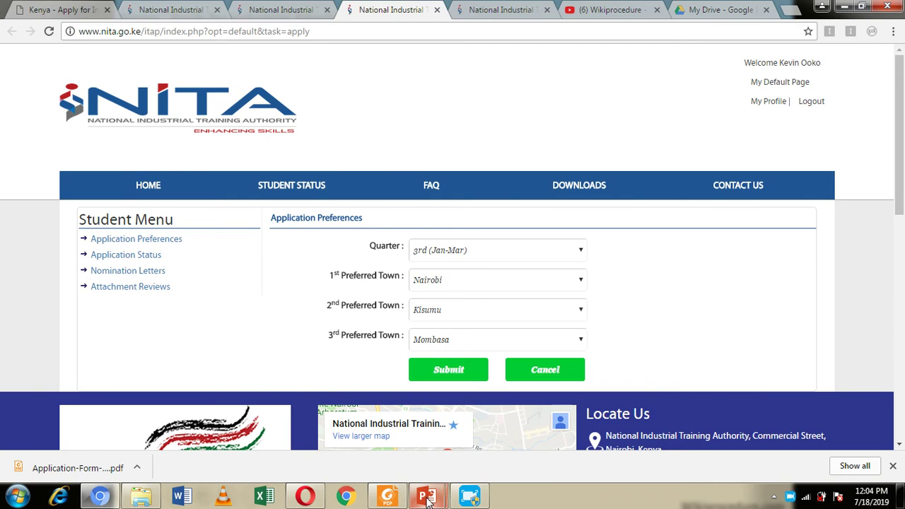
Resume the slide show, step back to the Steps to Follow (Procedure) slide, then return to Chrome.
{"action": "mouse_move", "coordinate": [427, 499]}
{"action": "mouse_move", "coordinate": [425, 450]}
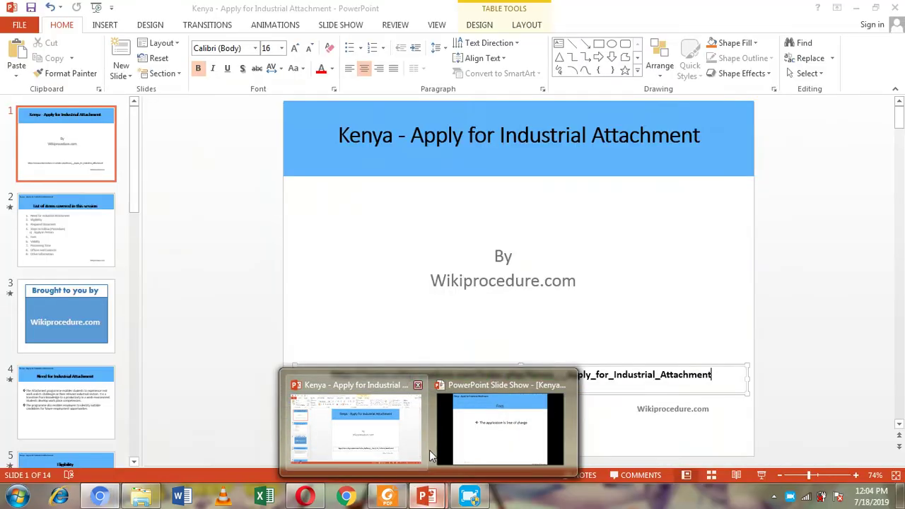
{"action": "left_click", "coordinate": [454, 451]}
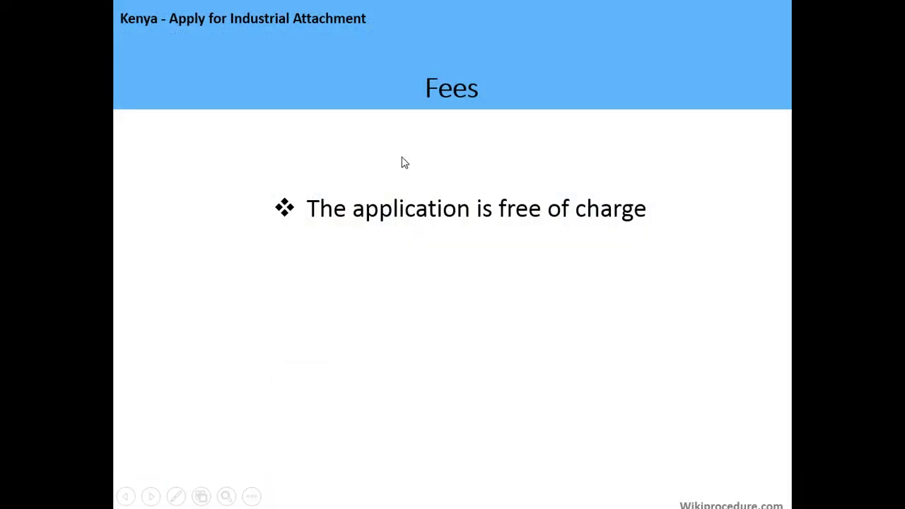
{"action": "left_click", "coordinate": [851, 94]}
{"action": "key", "text": "Left"}
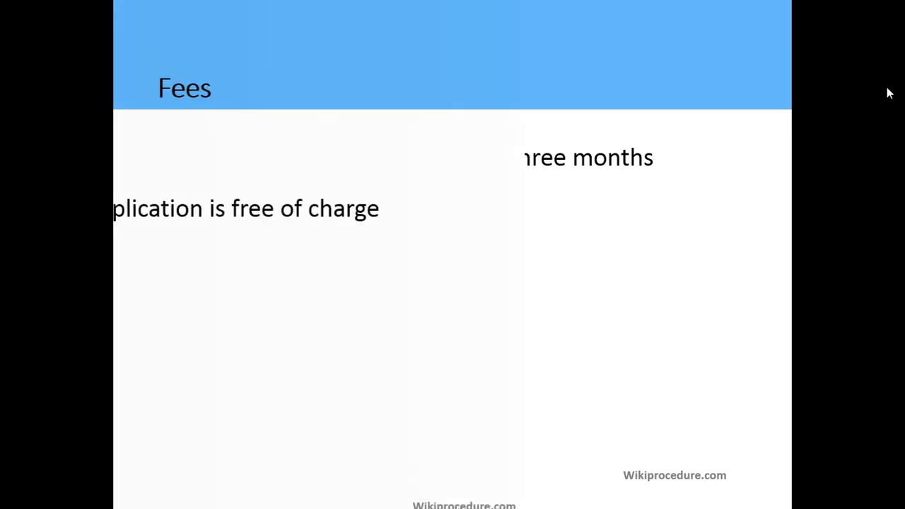
{"action": "key", "text": "Left"}
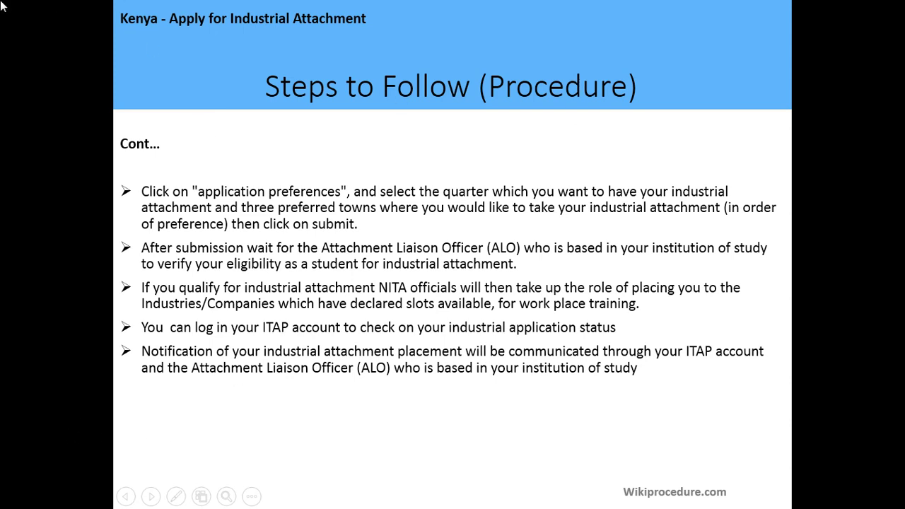
{"action": "key", "text": "super"}
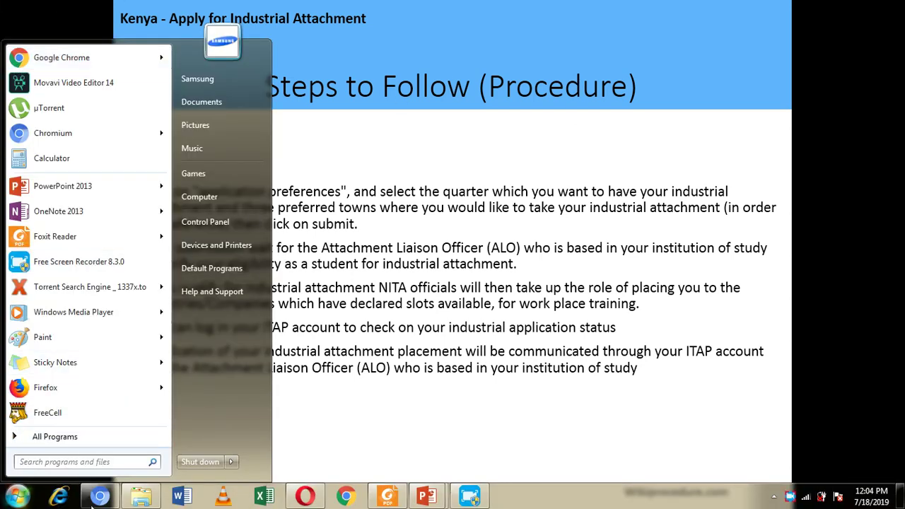
{"action": "left_click", "coordinate": [92, 501]}
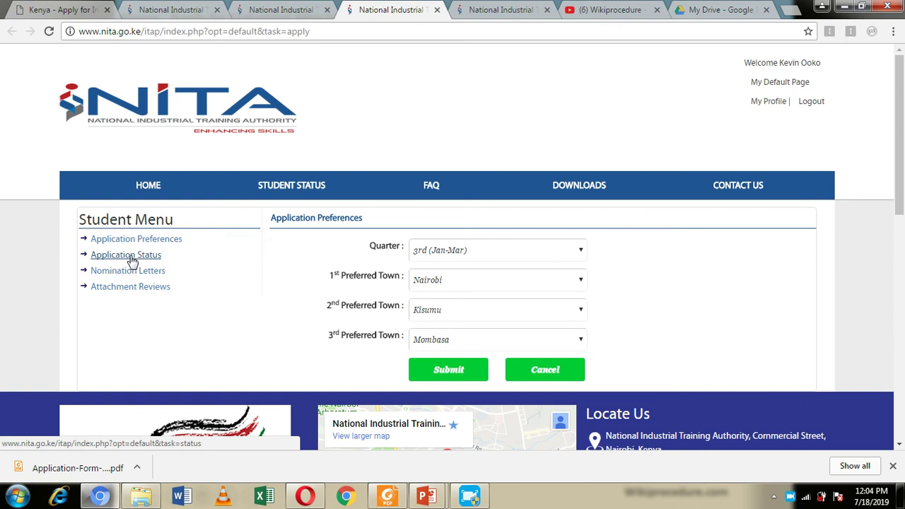
Switch to the Application Status tab, which shows no verification, nomination or attachment details.
{"action": "left_click", "coordinate": [498, 9]}
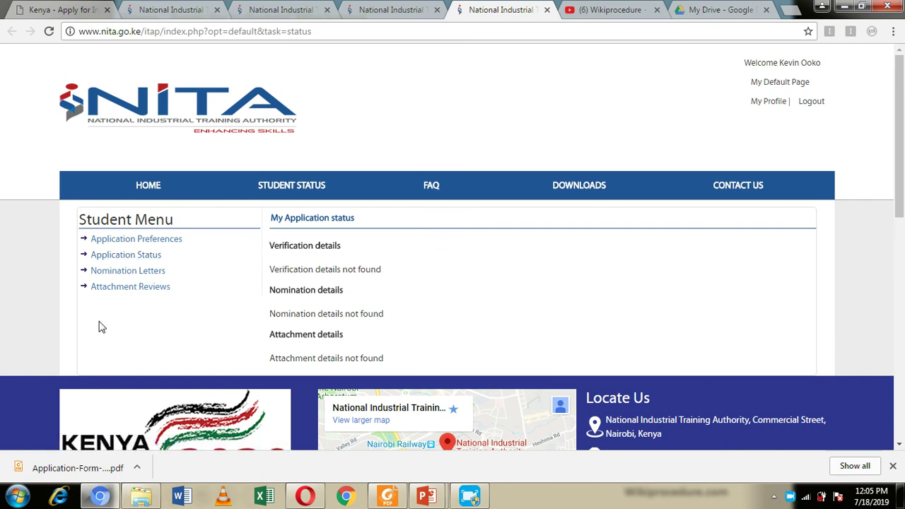
Check that the Nomination Letters page shows no letters, then switch back to PowerPoint.
{"action": "left_click", "coordinate": [141, 275]}
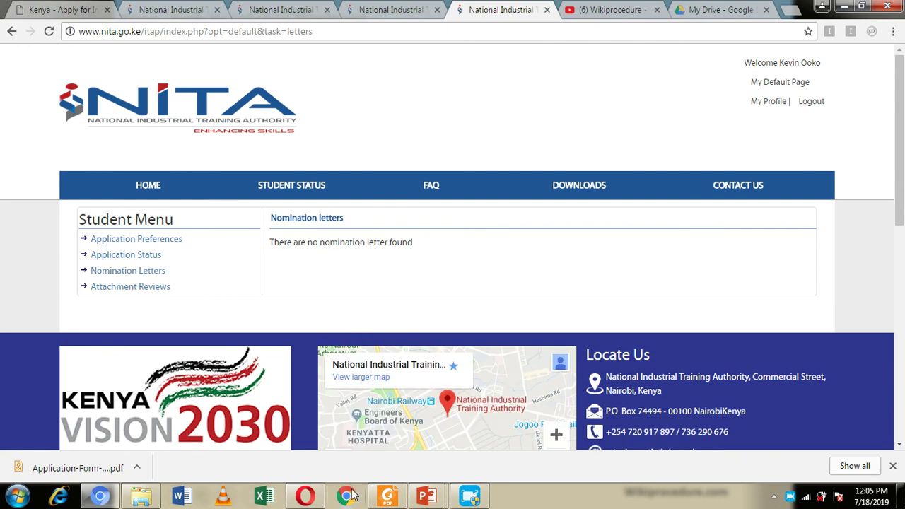
{"action": "left_click", "coordinate": [426, 496]}
Resume the slide show and advance through the Fees, Validity, Processing Time and Office location slides.
{"action": "left_click", "coordinate": [464, 443]}
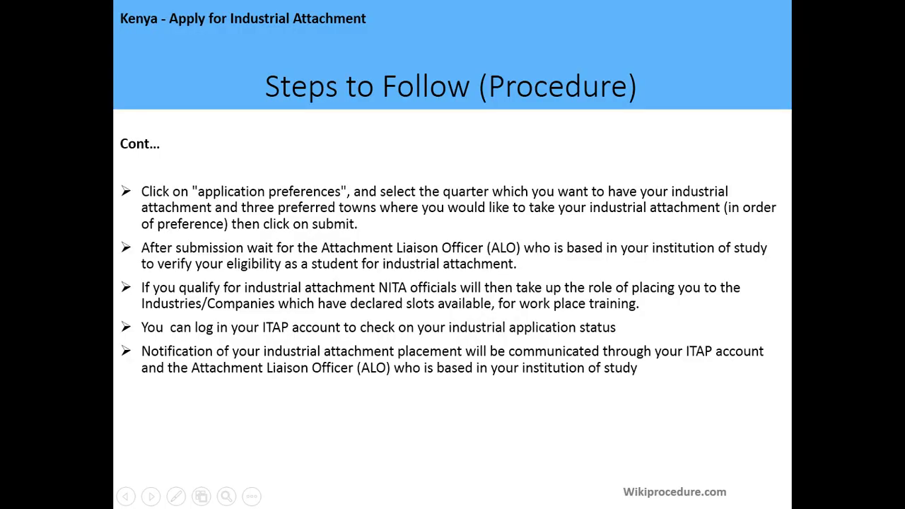
{"action": "left_click", "coordinate": [115, 443]}
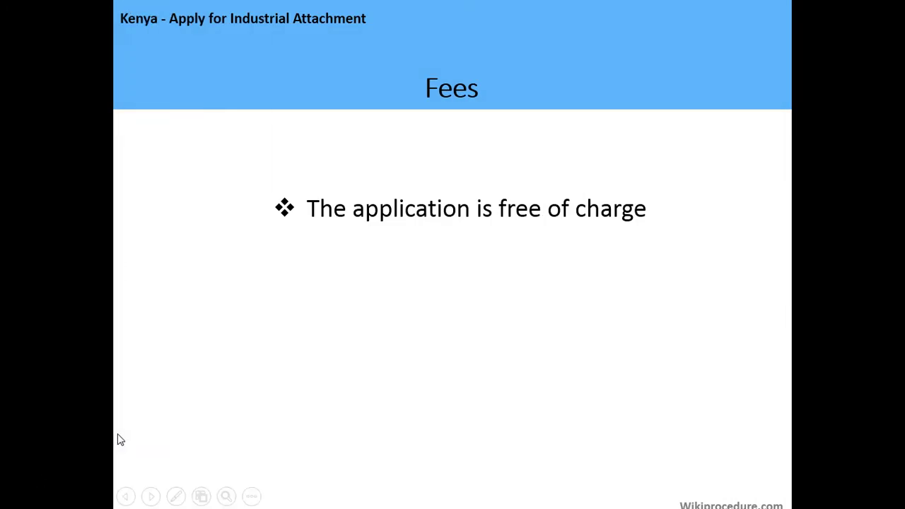
{"action": "left_click", "coordinate": [121, 438]}
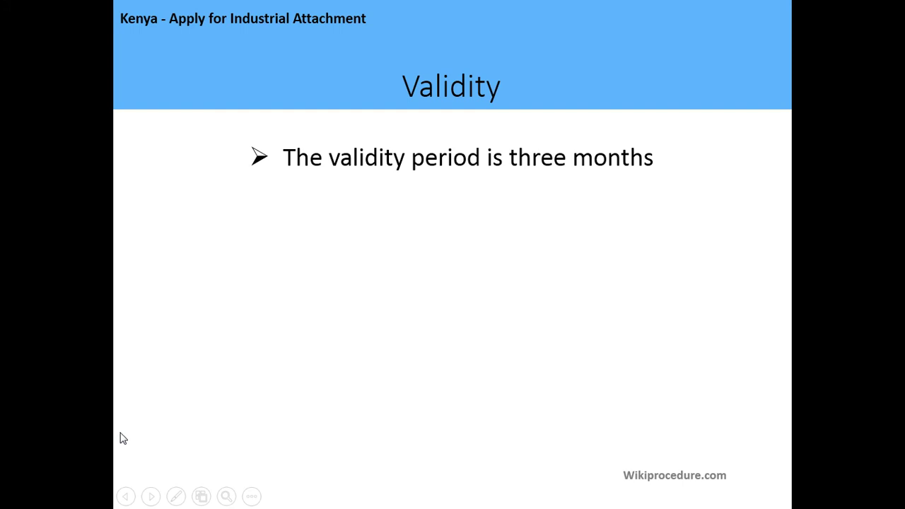
{"action": "left_click", "coordinate": [124, 438]}
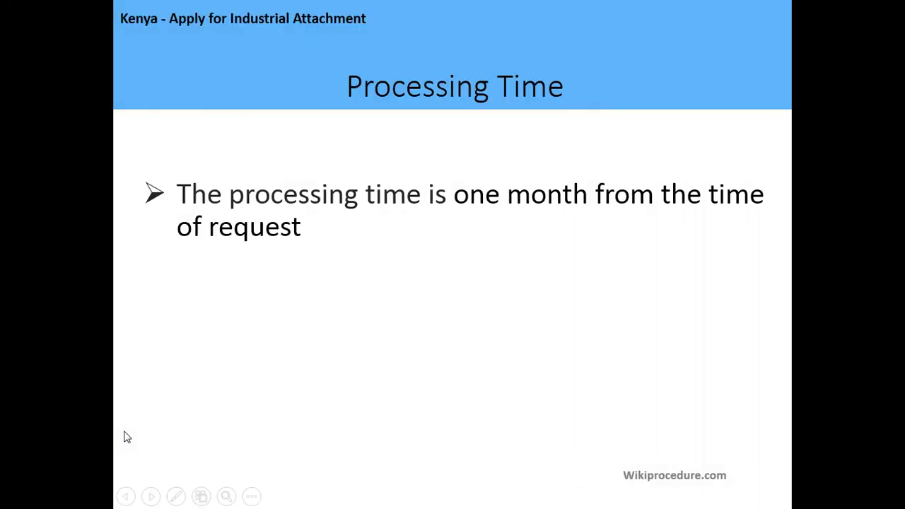
{"action": "left_click", "coordinate": [124, 437]}
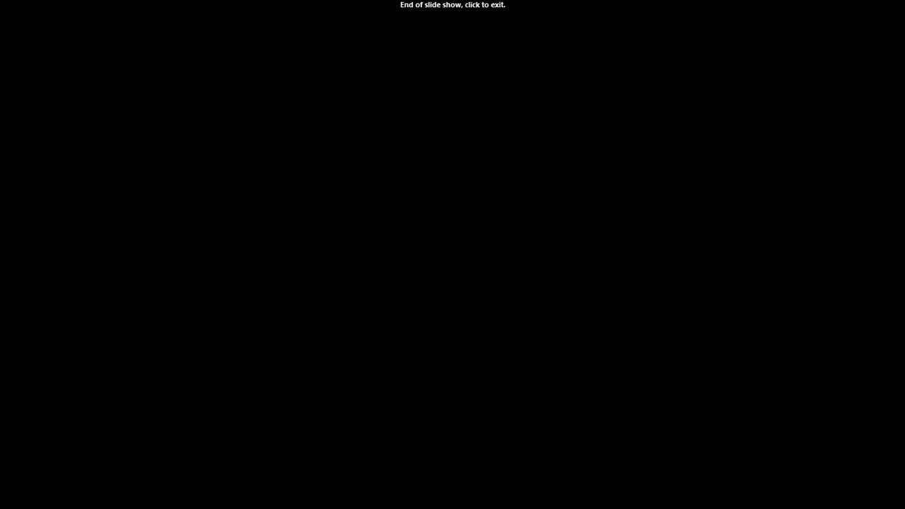
Exit the slide show, minimize PowerPoint, and show the Wikiprocedure article in maximized Chrome.
{"action": "left_click", "coordinate": [904, 325]}
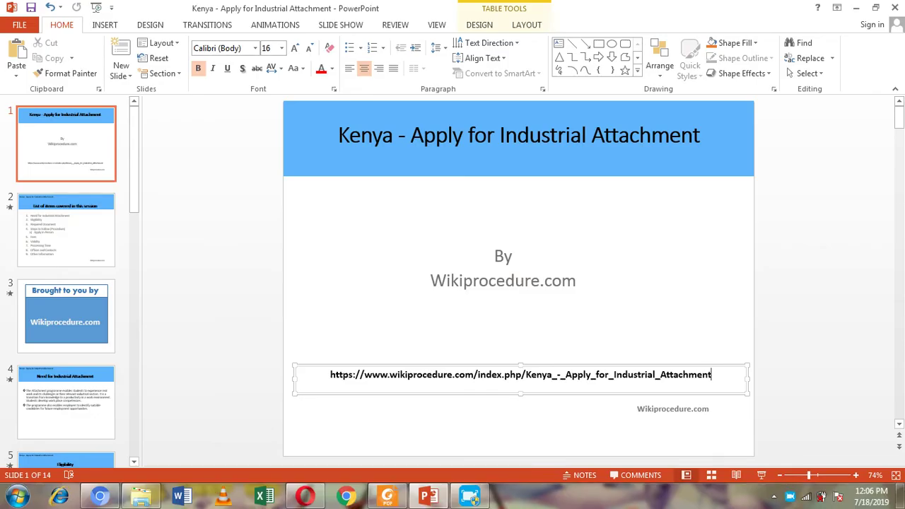
{"action": "left_click", "coordinate": [856, 8]}
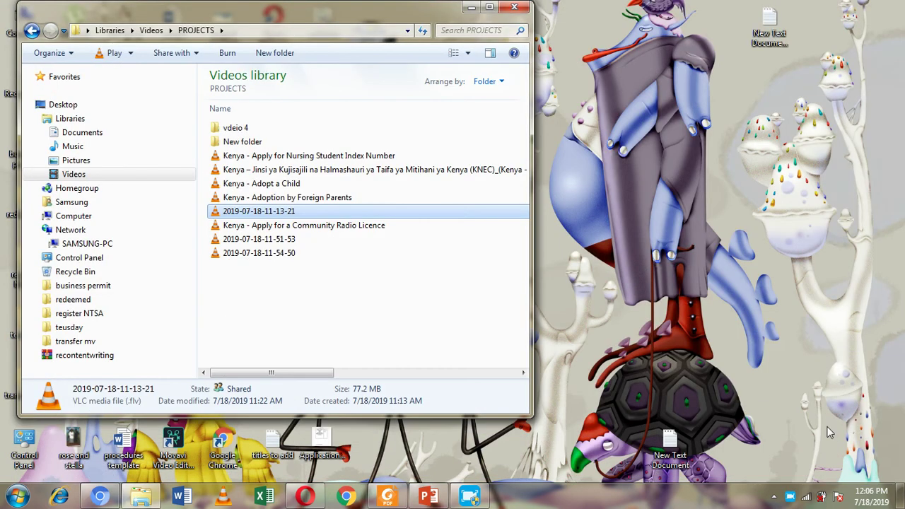
{"action": "left_click", "coordinate": [99, 499]}
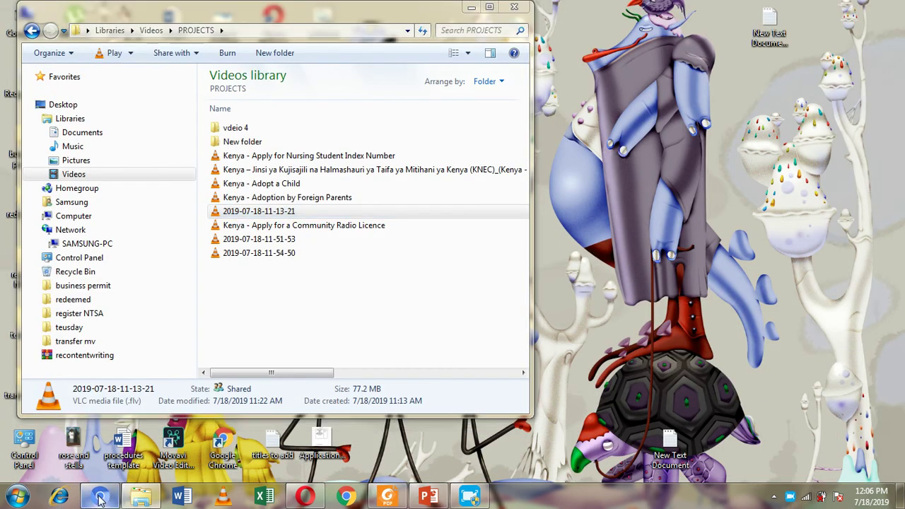
{"action": "left_click", "coordinate": [117, 396]}
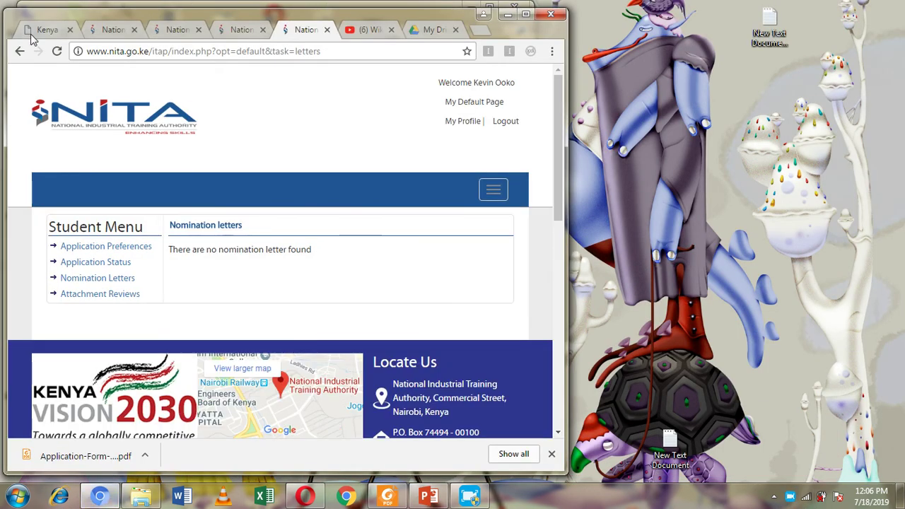
{"action": "left_click", "coordinate": [368, 30]}
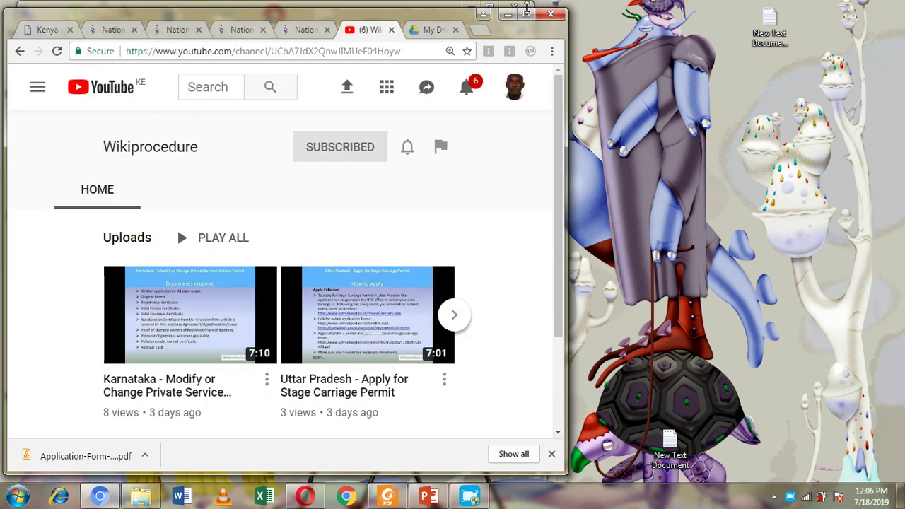
{"action": "left_click", "coordinate": [524, 13]}
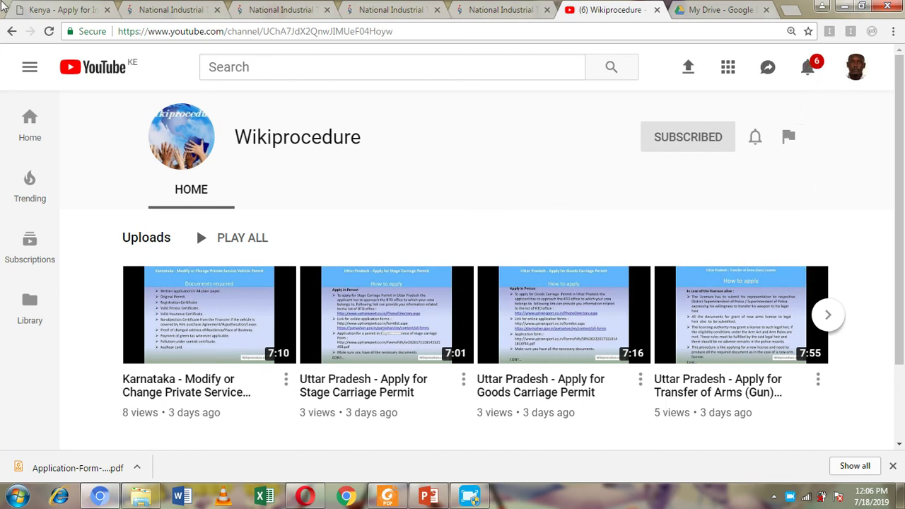
{"action": "left_click", "coordinate": [56, 6]}
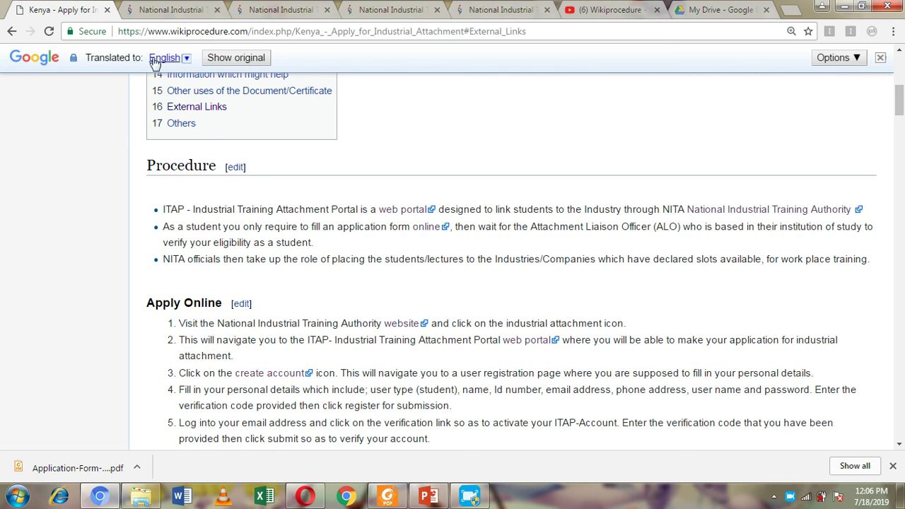
Cycle through the open NITA tabs and settle on the My Profile Details page.
{"action": "left_click", "coordinate": [138, 8]}
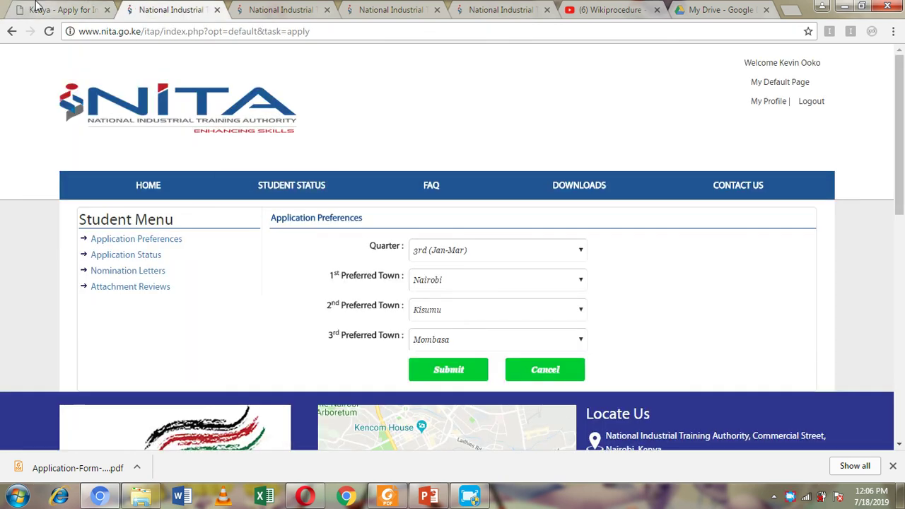
{"action": "left_click", "coordinate": [67, 8]}
{"action": "left_click", "coordinate": [163, 9]}
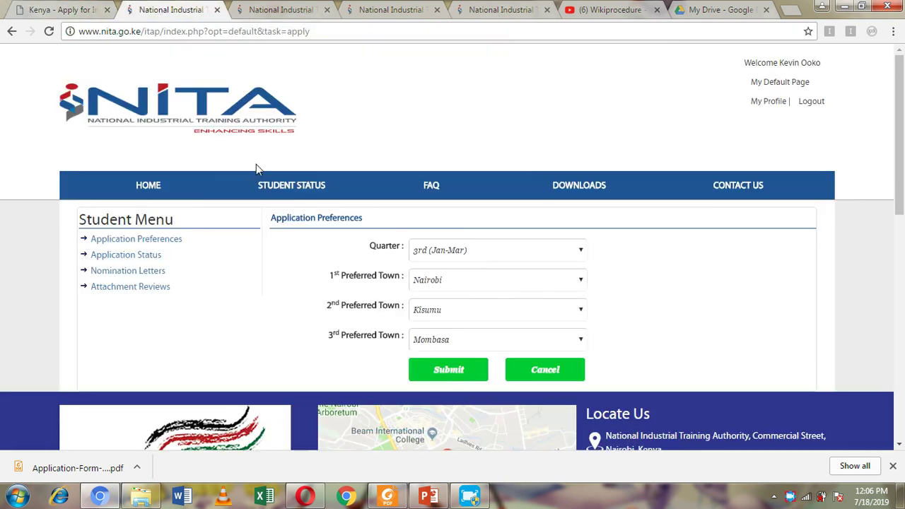
{"action": "key", "text": "ctrl+Tab"}
{"action": "key", "text": "ctrl+Tab"}
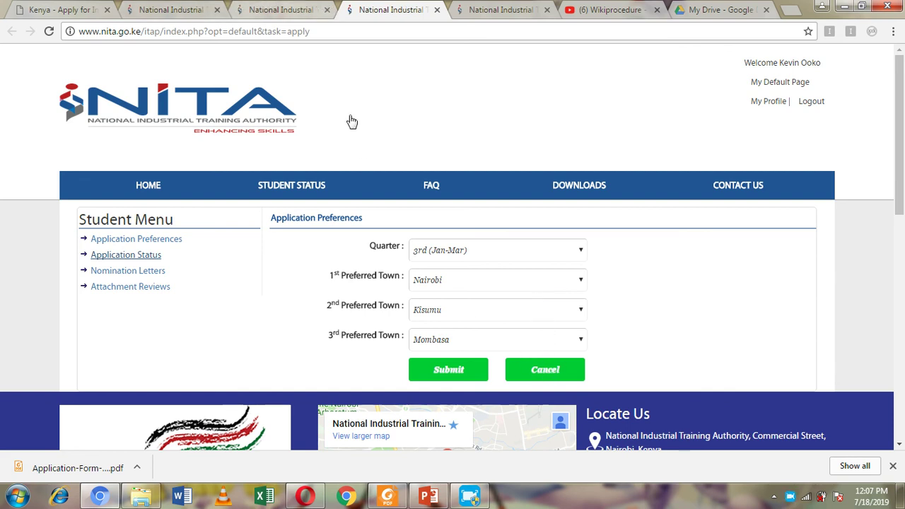
{"action": "left_click", "coordinate": [282, 9]}
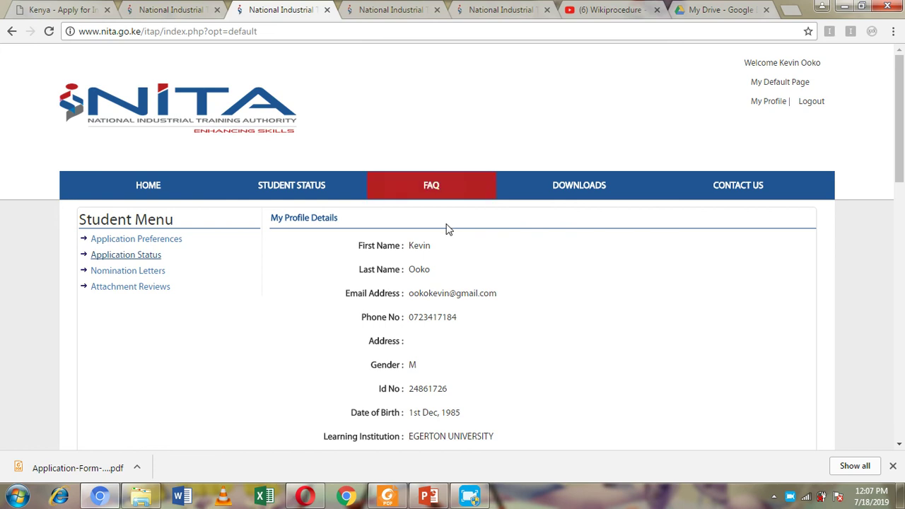
Scroll up and down through the full student profile details page.
{"action": "scroll", "coordinate": [446, 226], "scroll_direction": "down", "scroll_amount": 5}
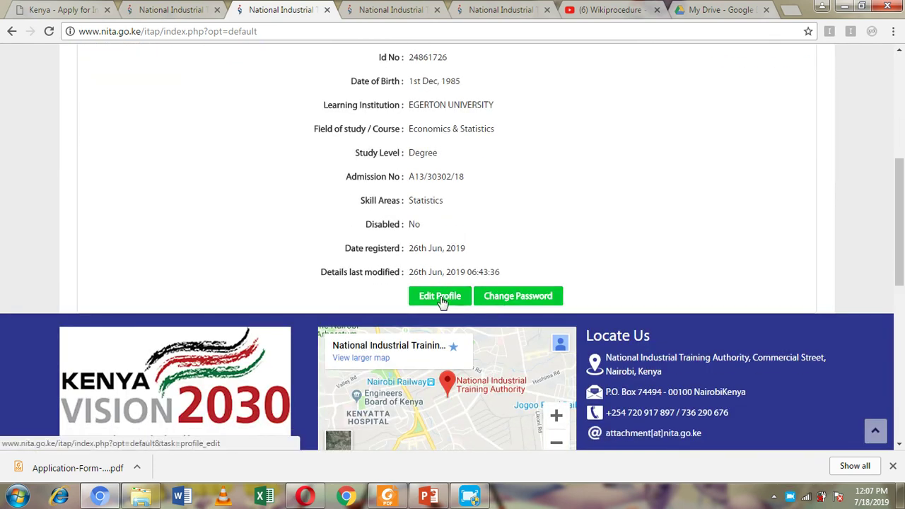
{"action": "scroll", "coordinate": [493, 219], "scroll_direction": "up", "scroll_amount": 2}
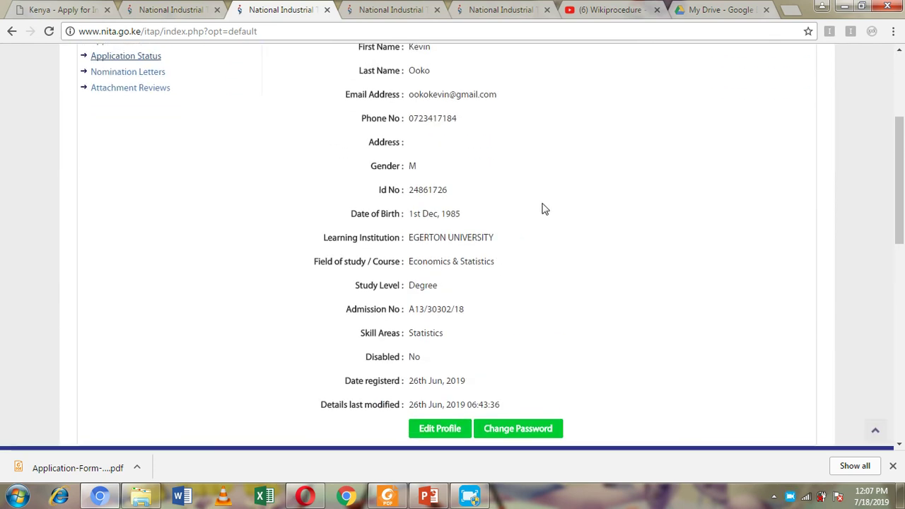
{"action": "scroll", "coordinate": [471, 233], "scroll_direction": "down", "scroll_amount": 1}
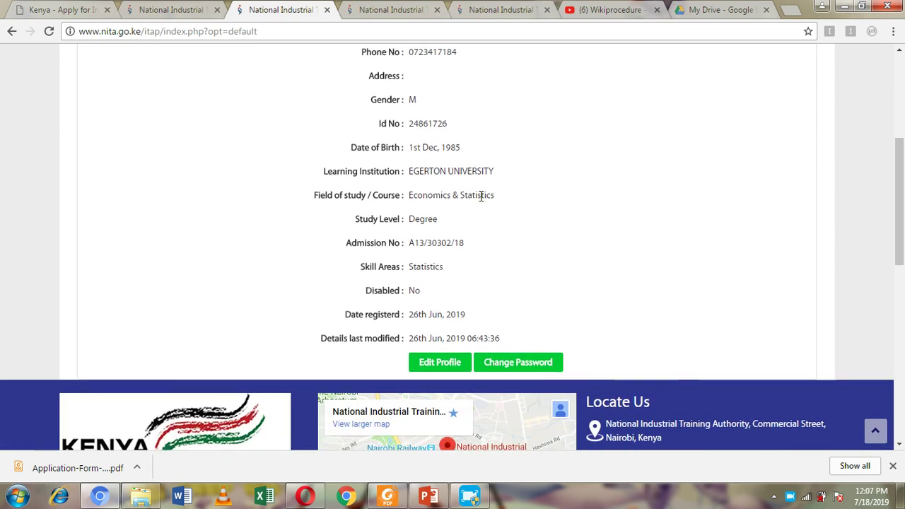
{"action": "scroll", "coordinate": [380, 257], "scroll_direction": "down", "scroll_amount": 1}
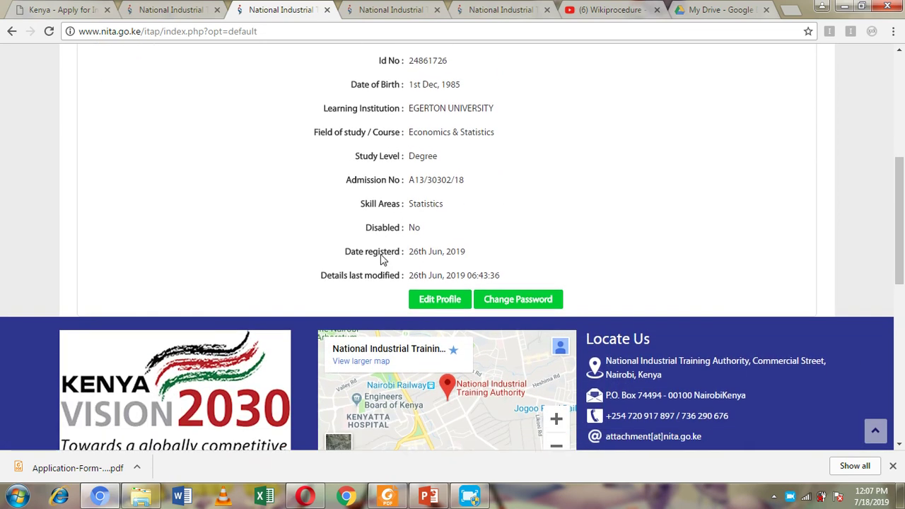
{"action": "scroll", "coordinate": [440, 273], "scroll_direction": "down", "scroll_amount": 2}
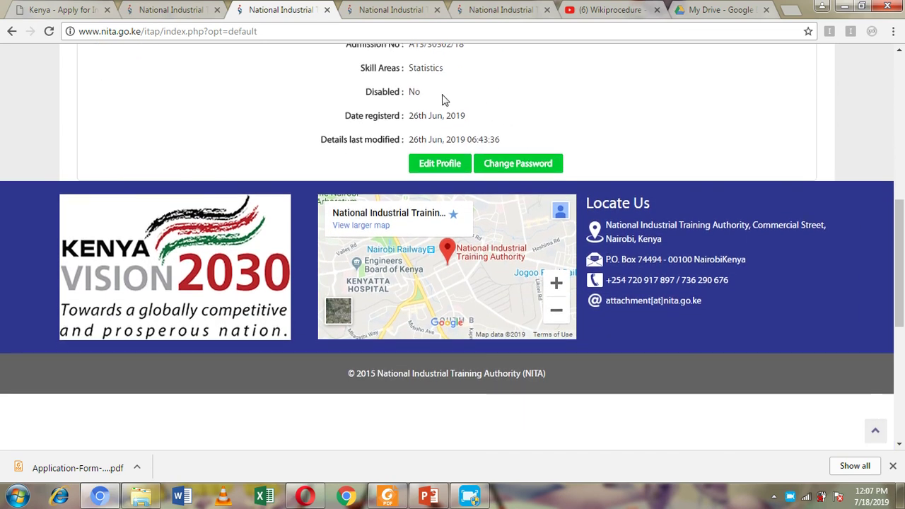
{"action": "scroll", "coordinate": [444, 115], "scroll_direction": "up", "scroll_amount": 1}
{"action": "scroll", "coordinate": [444, 114], "scroll_direction": "up", "scroll_amount": 1}
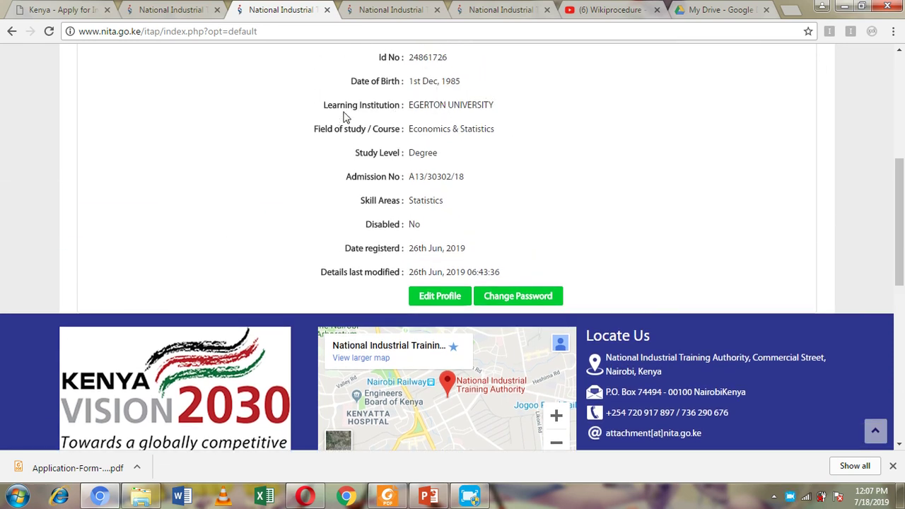
{"action": "scroll", "coordinate": [357, 161], "scroll_direction": "down", "scroll_amount": 1}
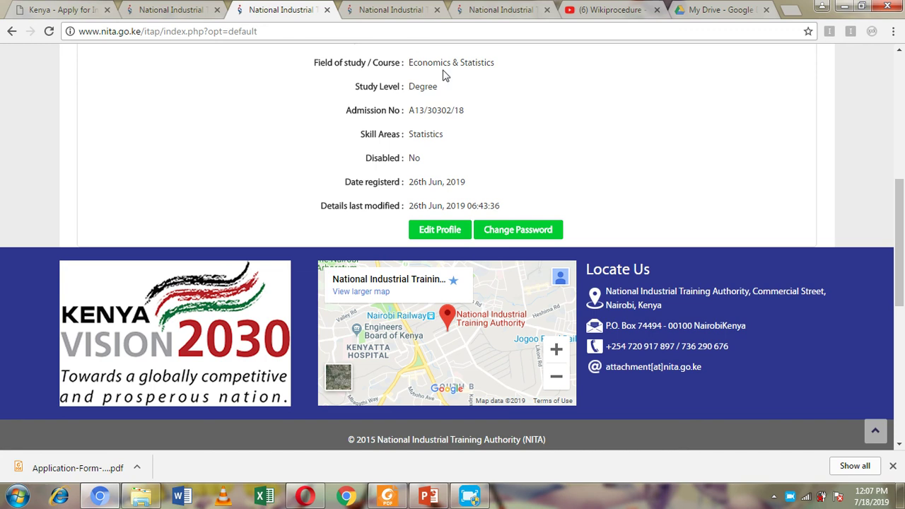
Move past the Nomination letters tab to the Wikiprocedure YouTube channel page.
{"action": "left_click", "coordinate": [406, 8]}
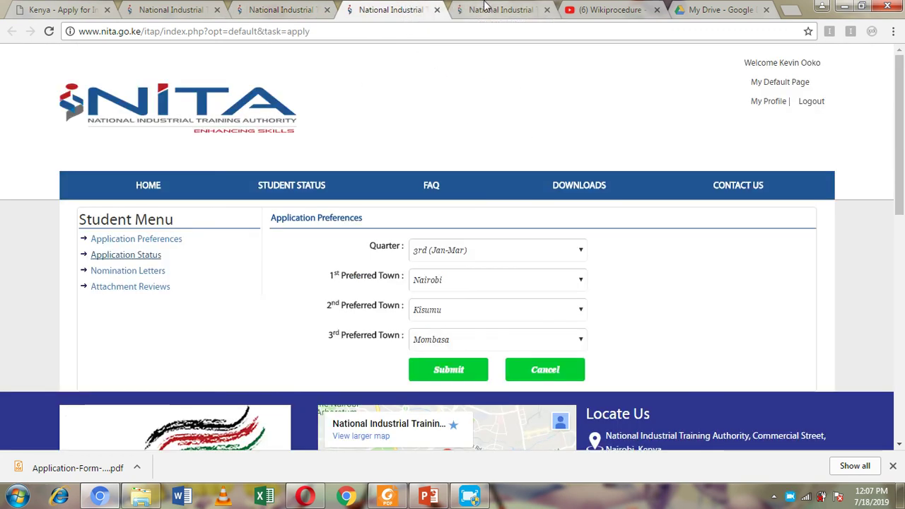
{"action": "left_click", "coordinate": [497, 9]}
{"action": "left_click", "coordinate": [597, 9]}
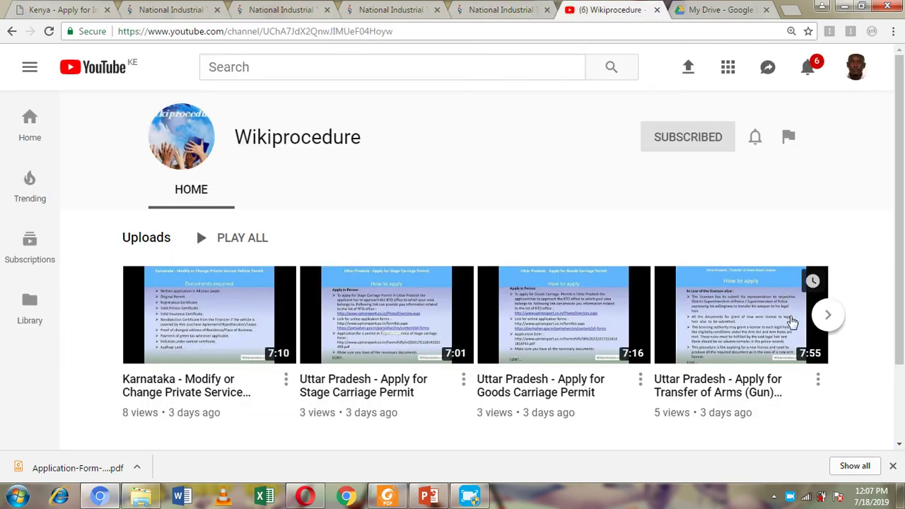